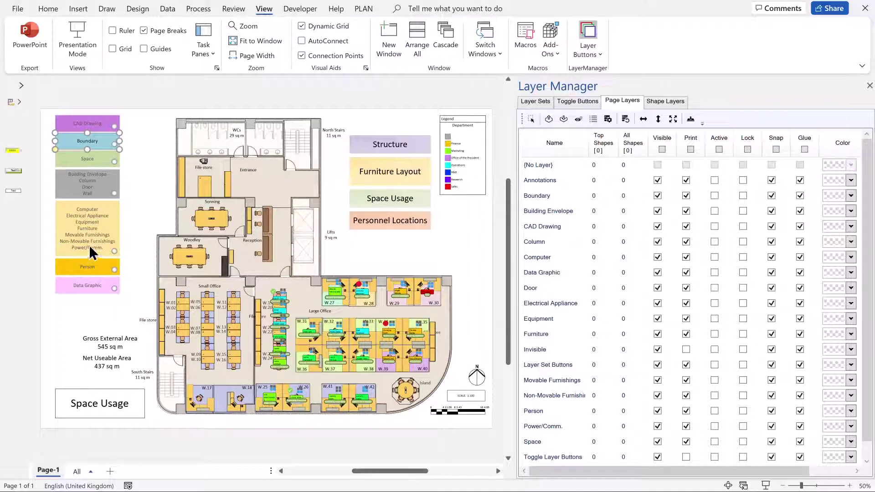
- Colour the Boundary layer green in Layer Manager
{"action": "left_click", "coordinate": [533, 102]}
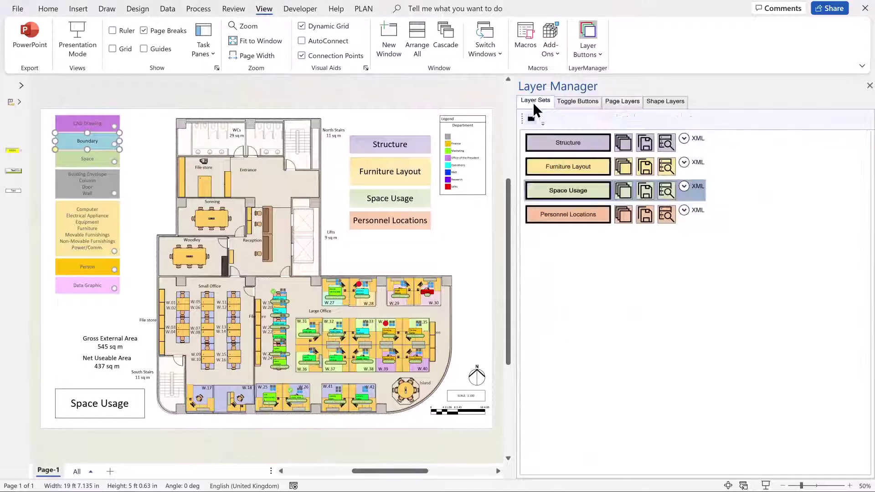
{"action": "left_click", "coordinate": [612, 102]}
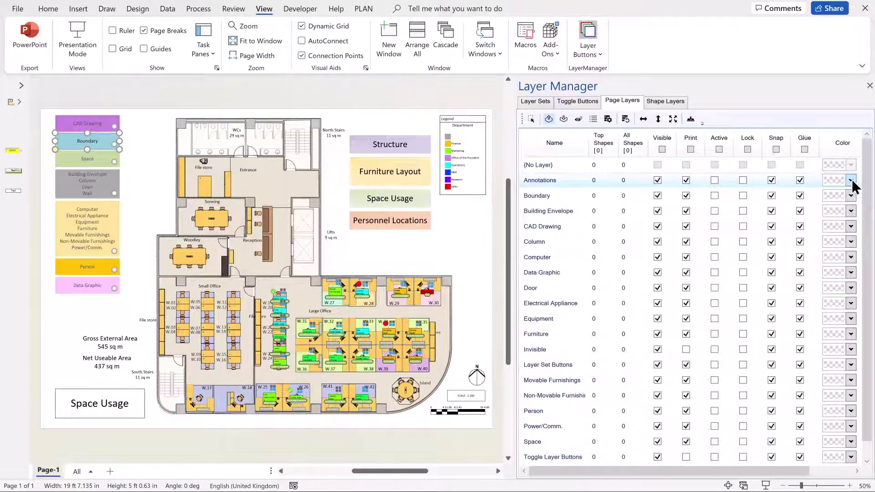
{"action": "left_click", "coordinate": [850, 195]}
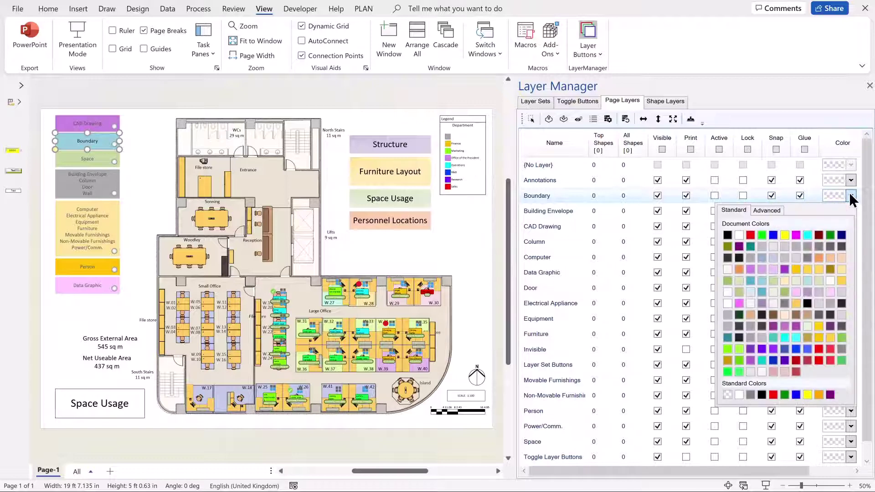
{"action": "left_click", "coordinate": [763, 235]}
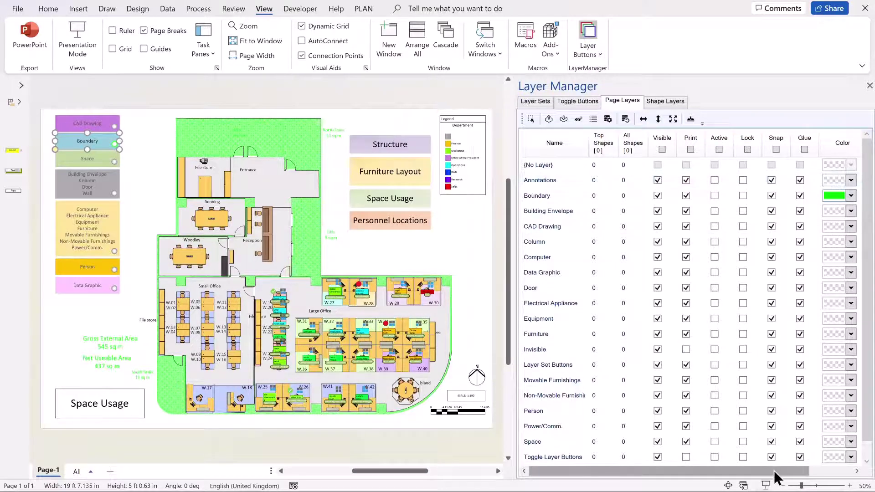
- Set the Boundary layer's transparency to 0.5
{"action": "left_click", "coordinate": [839, 471]}
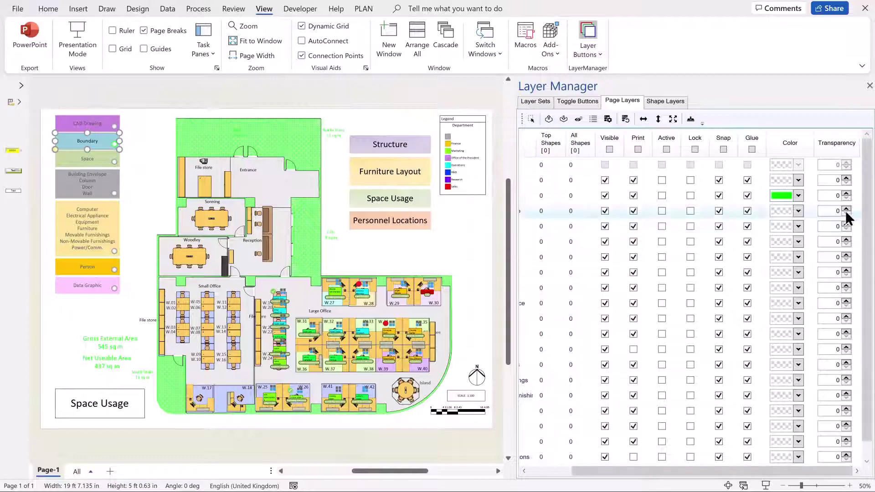
{"action": "left_click", "coordinate": [837, 195]}
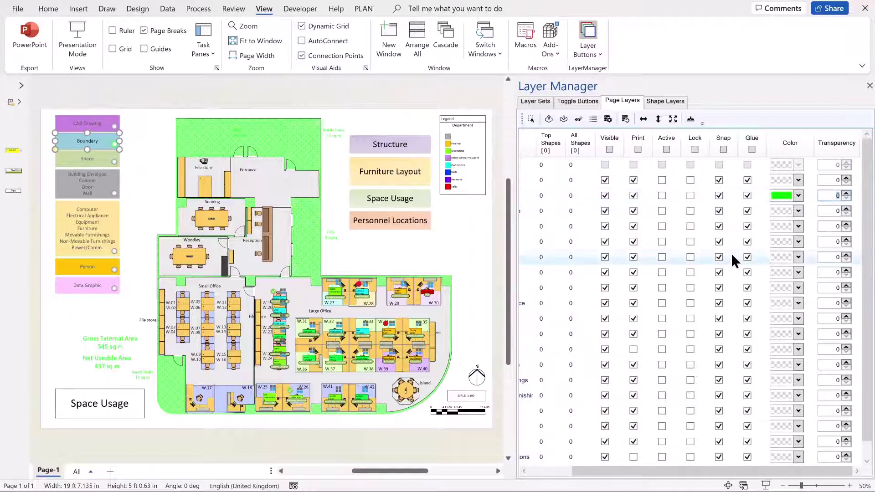
{"action": "key", "text": "Right"}
{"action": "type", "text": ".5"}
{"action": "key", "text": "Return"}
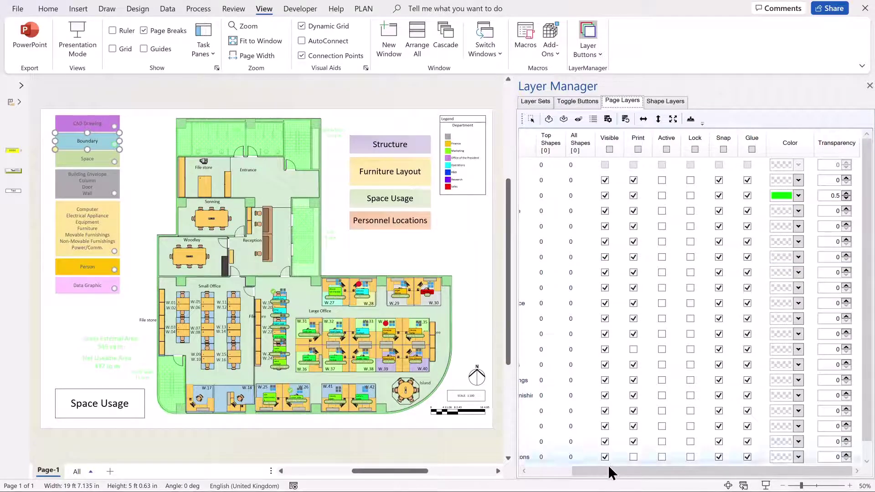
{"action": "left_click_drag", "start_coordinate": [573, 473], "coordinate": [536, 473]}
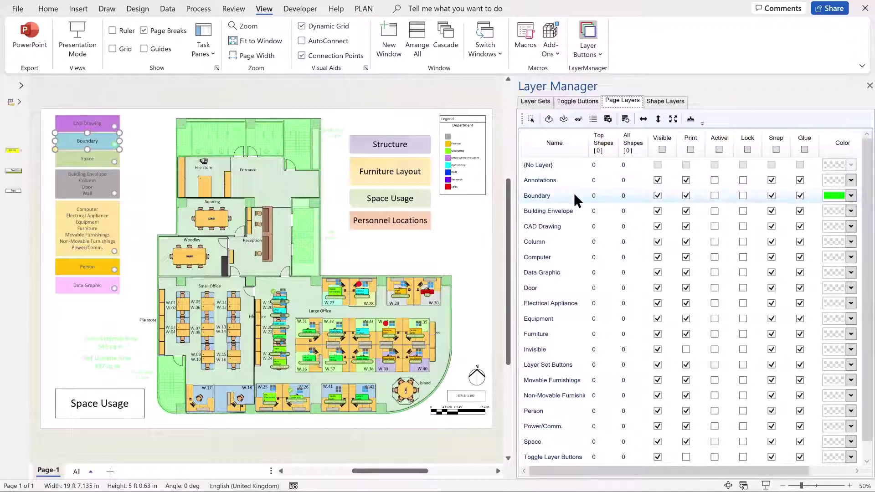
- Untick Visible and Print on the Boundary layer row
{"action": "left_click", "coordinate": [656, 195]}
{"action": "left_click", "coordinate": [686, 196]}
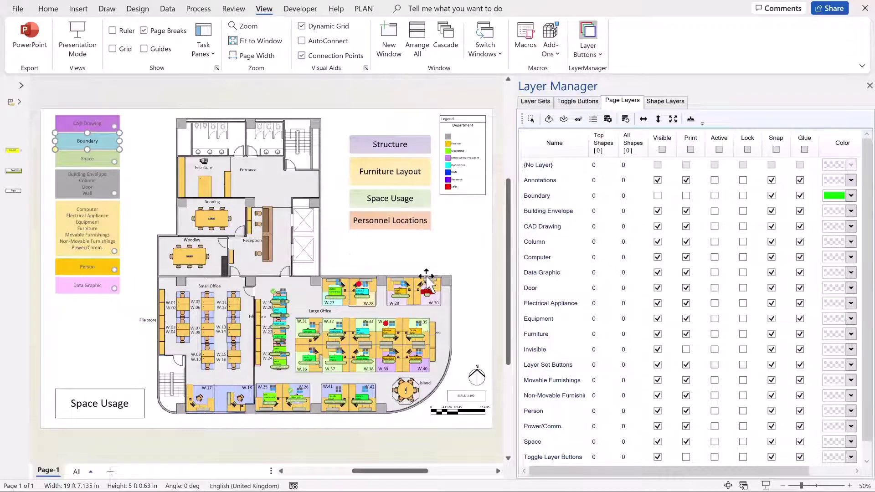
- Hide the Space layer and exclude it from printing, removing room shading and labels
{"action": "left_click", "coordinate": [90, 163]}
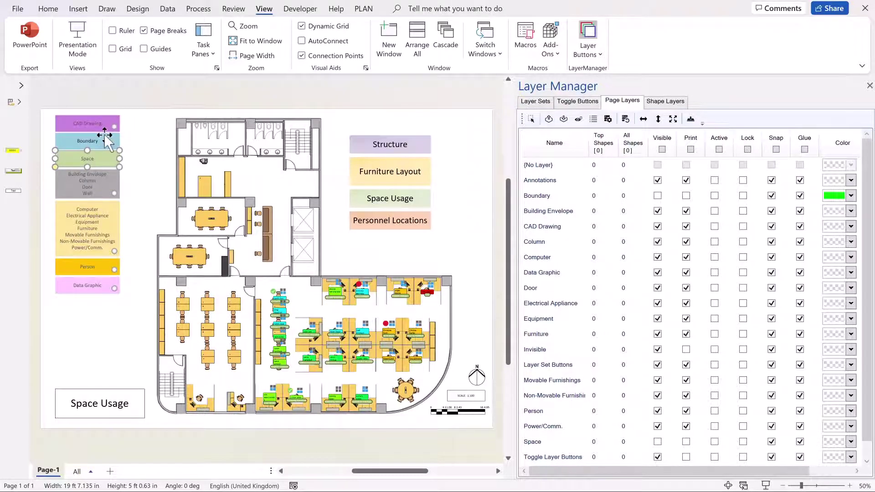
{"action": "left_click", "coordinate": [549, 198]}
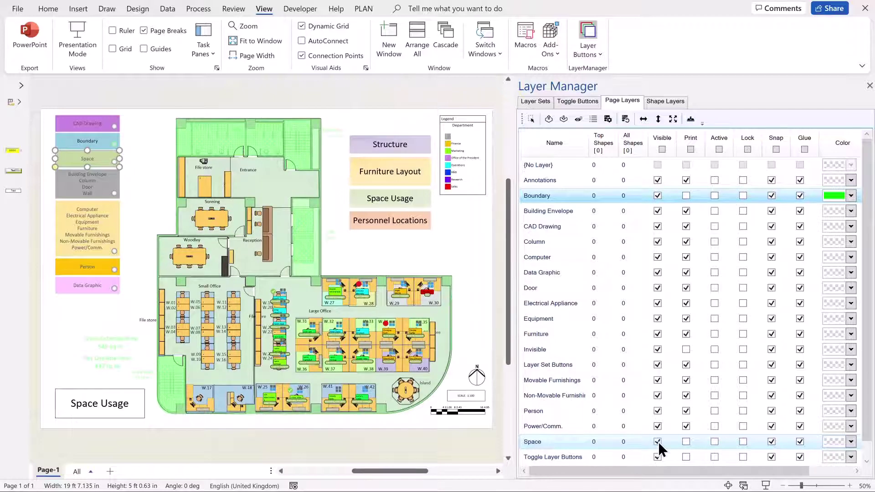
{"action": "left_click", "coordinate": [658, 442]}
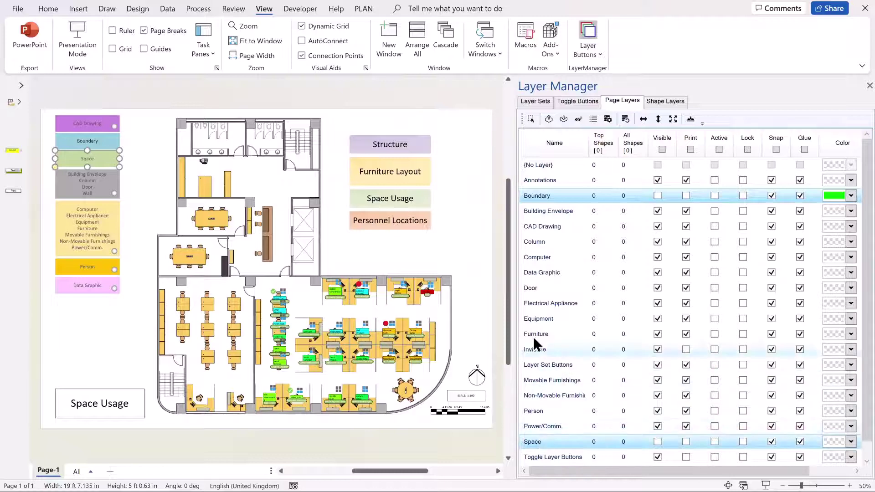
{"action": "left_click", "coordinate": [530, 244], "text": "shift"}
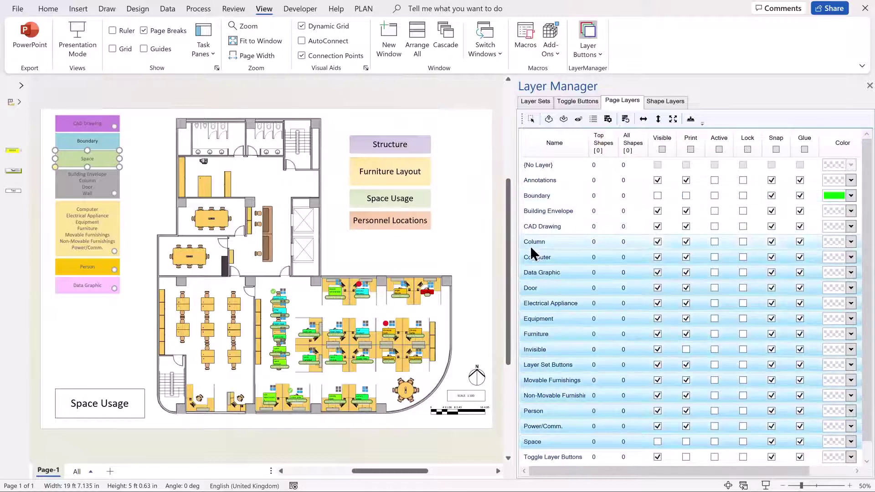
{"action": "left_click", "coordinate": [537, 443]}
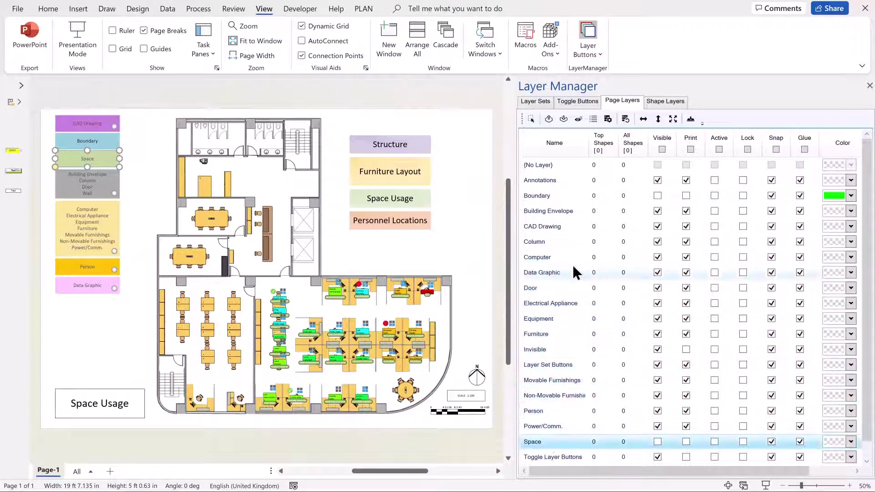
{"action": "left_click", "coordinate": [657, 195]}
{"action": "left_click", "coordinate": [657, 195]}
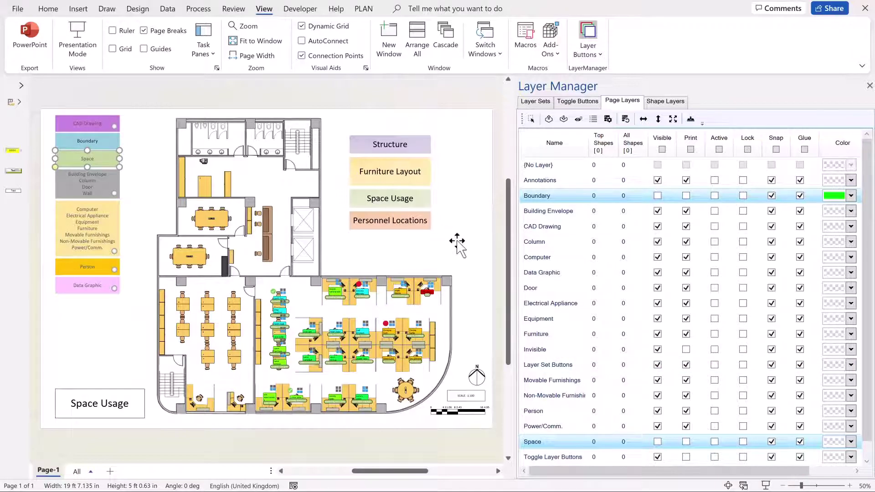
{"action": "left_click", "coordinate": [94, 233]}
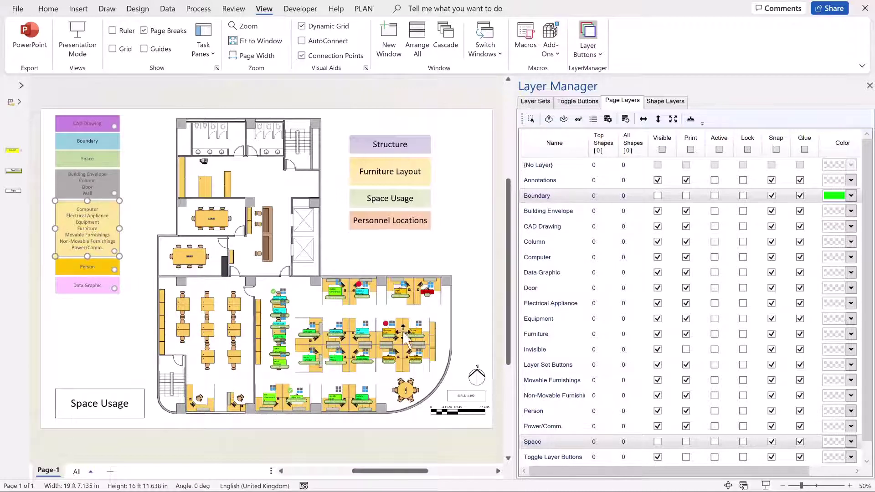
- Colour the Computer, Equipment, Furniture, furnishing and Power/Comm. layers black via the furniture legend
{"action": "right_click", "coordinate": [101, 246]}
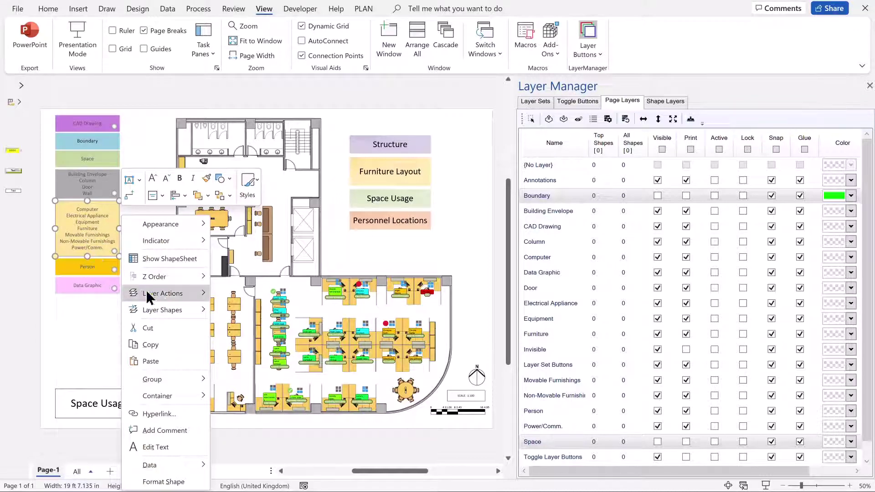
{"action": "mouse_move", "coordinate": [168, 309]}
{"action": "left_click", "coordinate": [252, 311]}
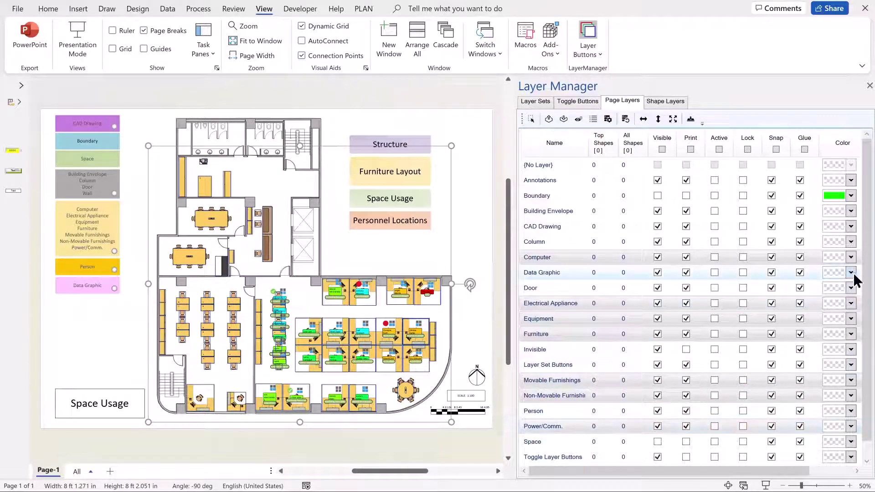
{"action": "left_click", "coordinate": [850, 257]}
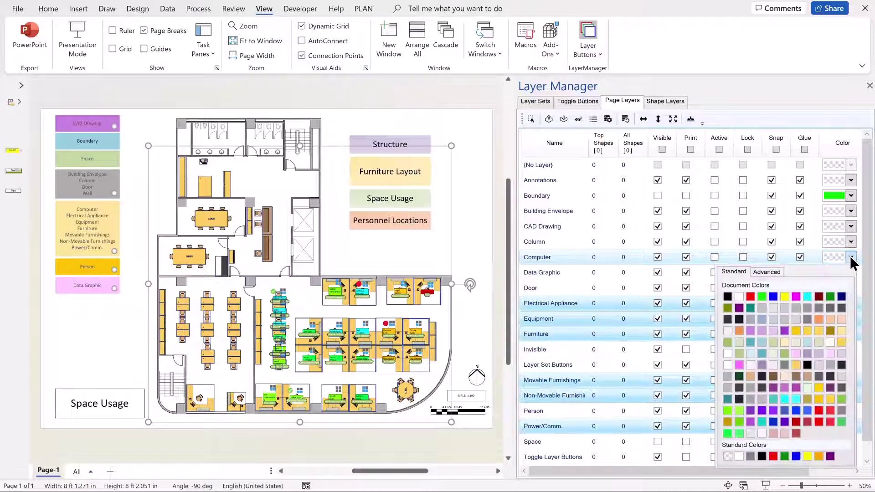
{"action": "left_click", "coordinate": [738, 319]}
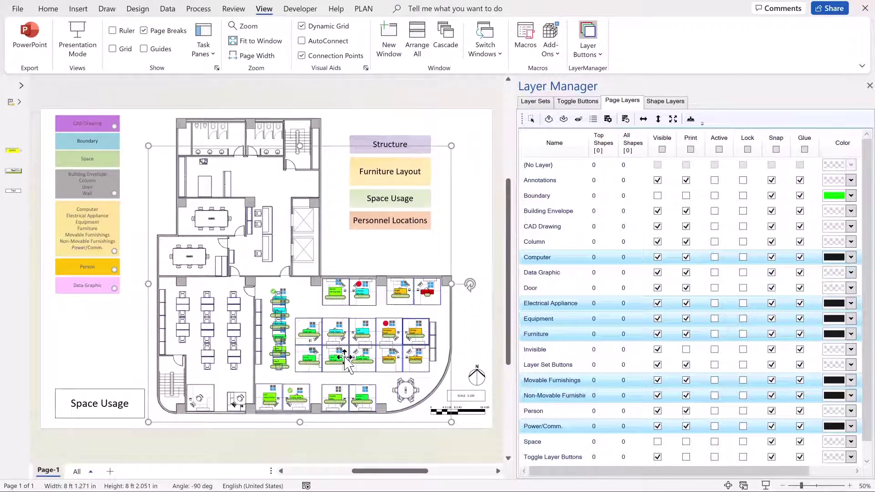
{"action": "left_click", "coordinate": [463, 318]}
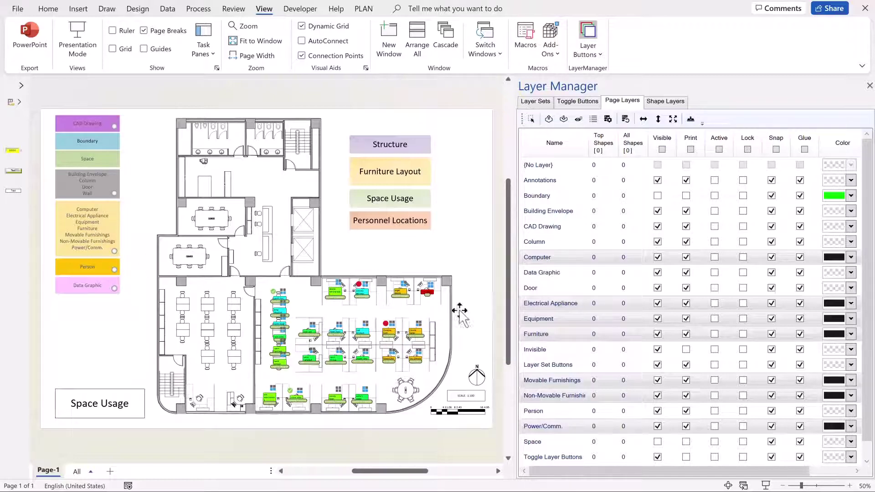
- Zoom to about 142% on the open-plan desks and their staff name labels
{"action": "left_click_drag", "start_coordinate": [451, 284], "coordinate": [299, 372], "text": "ctrl+shift"}
{"action": "scroll", "coordinate": [287, 389], "scroll_direction": "down", "scroll_amount": 5}
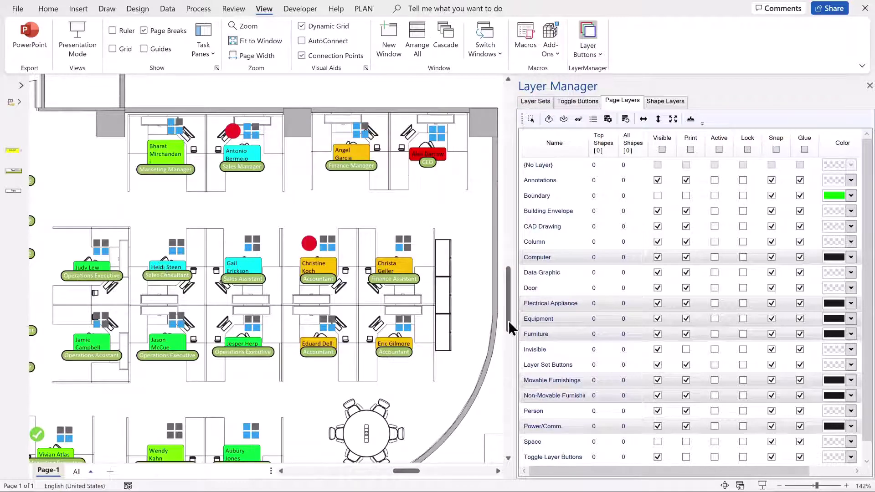
{"action": "left_click", "coordinate": [576, 102]}
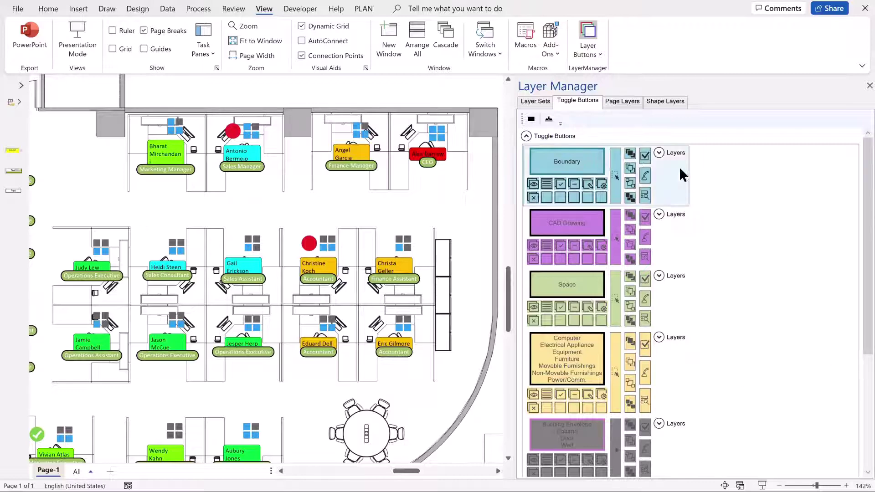
{"action": "left_click", "coordinate": [621, 104]}
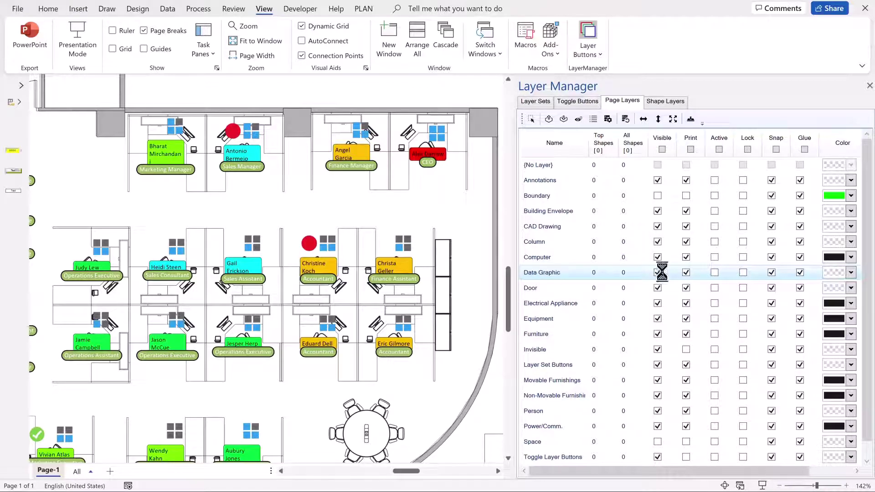
- Untick Visible on the Data Graphic row to remove job titles and status icons
{"action": "left_click", "coordinate": [687, 272]}
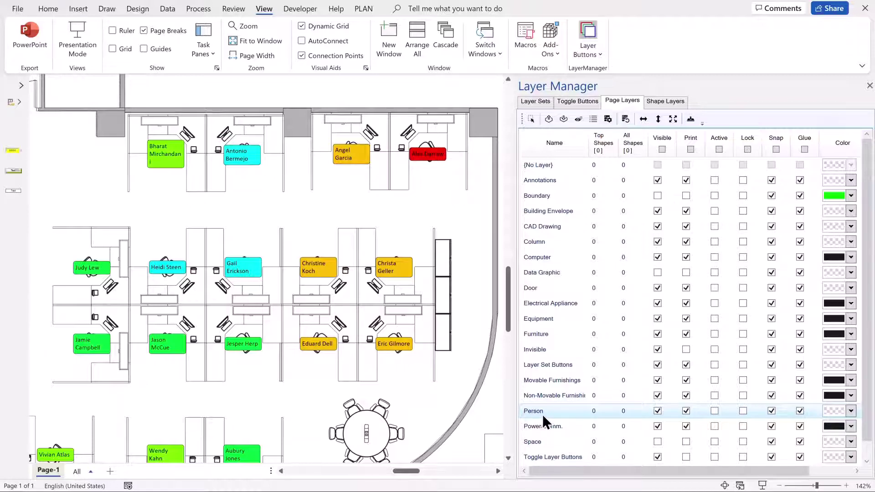
- Set the Person layer's colour to red from Standard Colors
{"action": "left_click", "coordinate": [851, 411]}
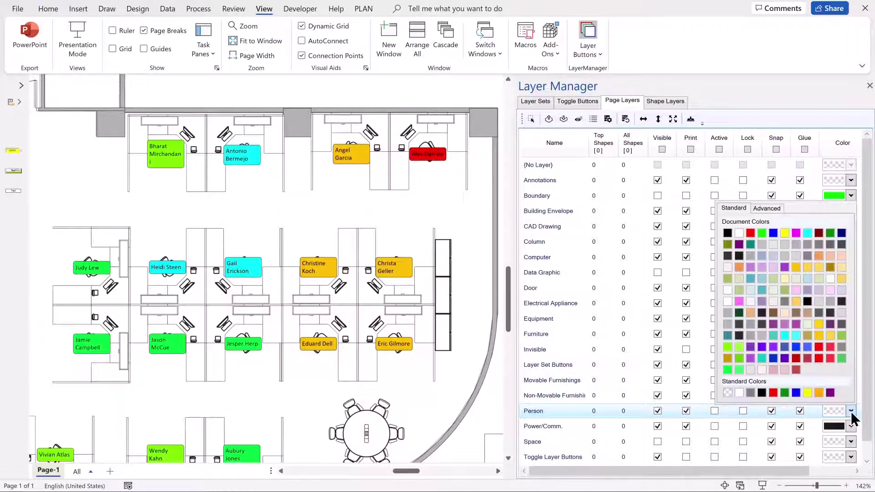
{"action": "left_click", "coordinate": [774, 392]}
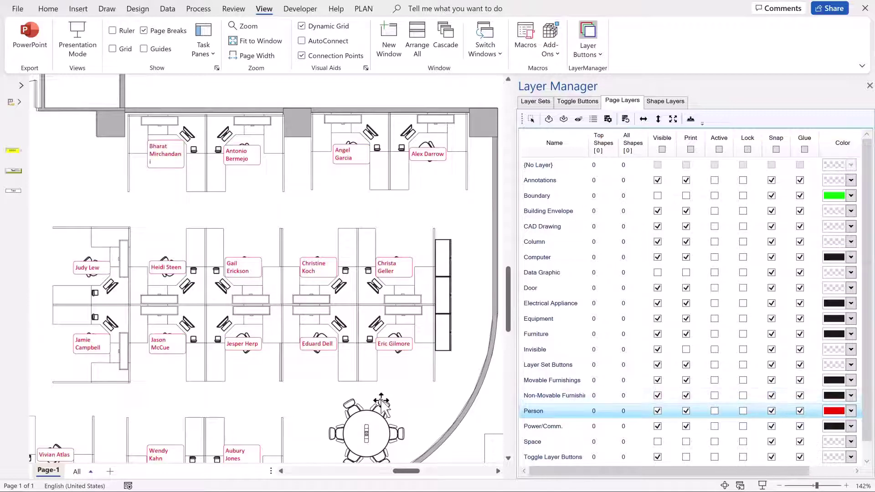